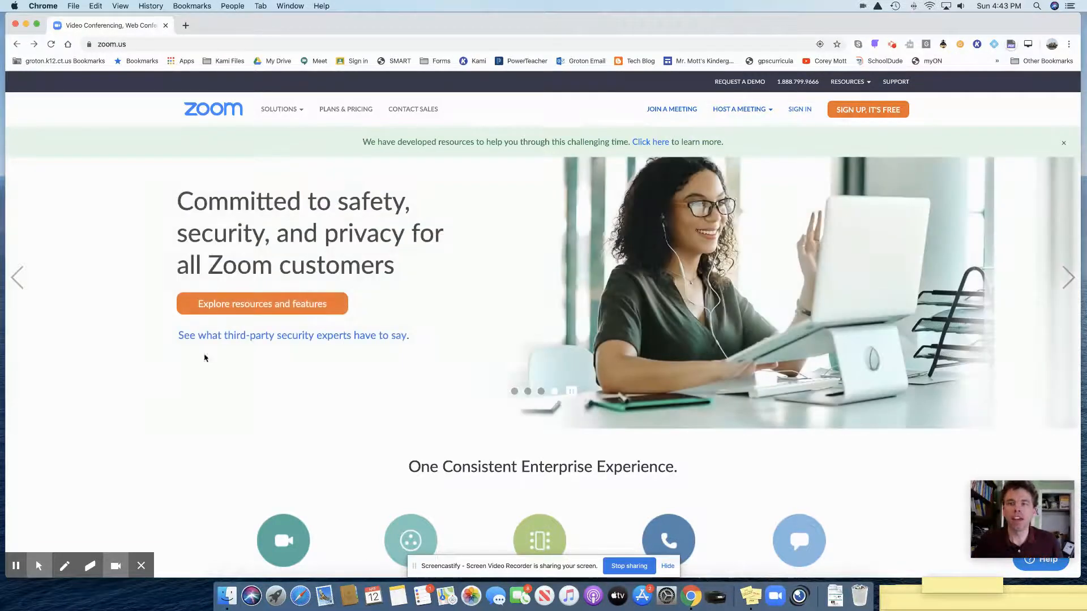
Sign in to the Zoom website and start the Read Aloud - 4/12 - 4:00 pm meeting in the Zoom desktop app.
left_click(800, 110)
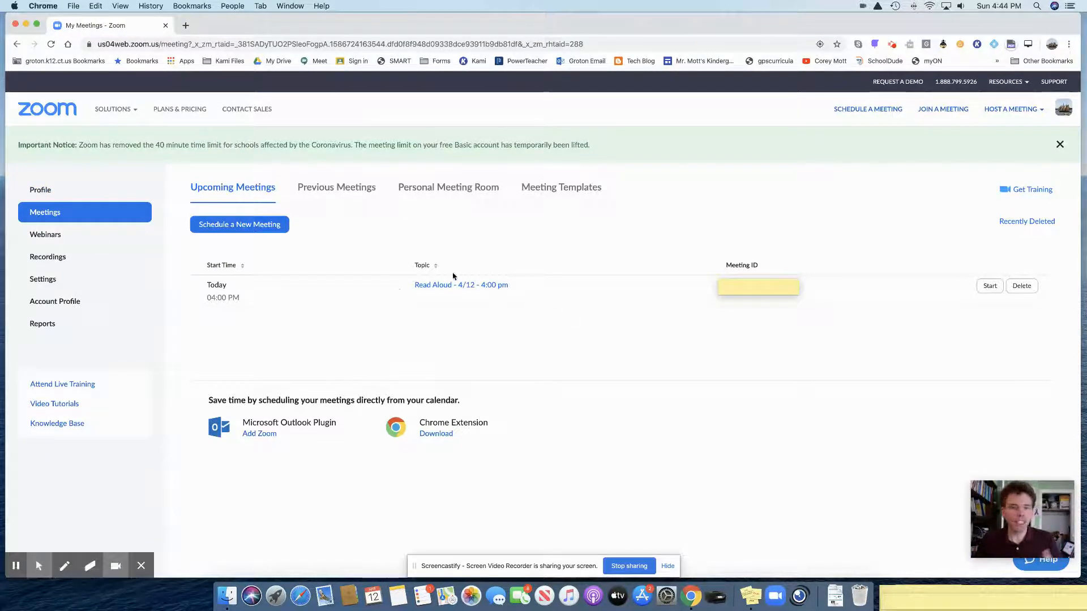
left_click(989, 288)
left_click(897, 45)
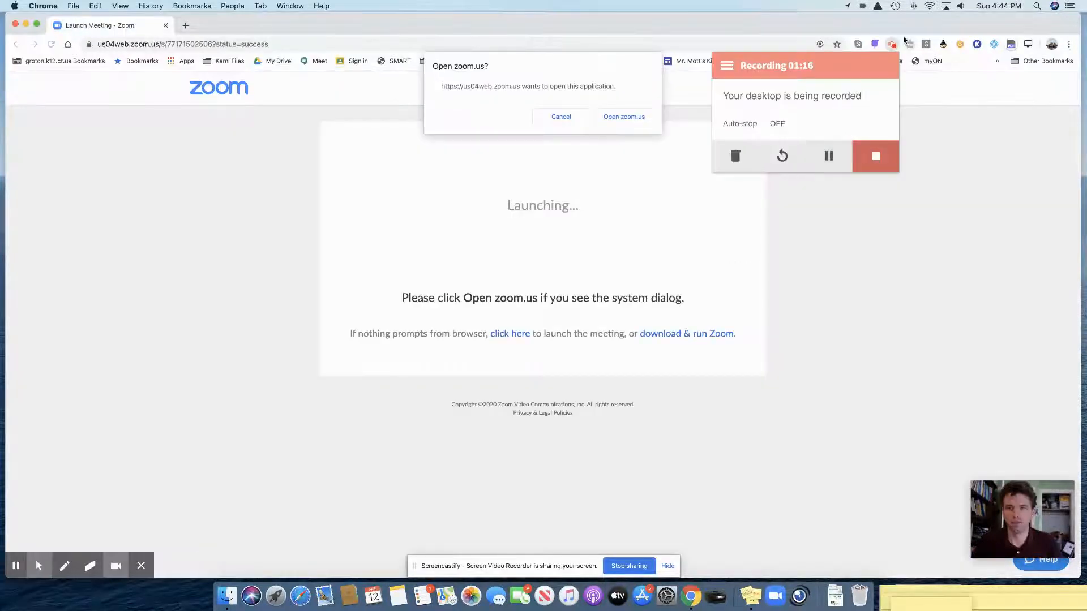
left_click(893, 46)
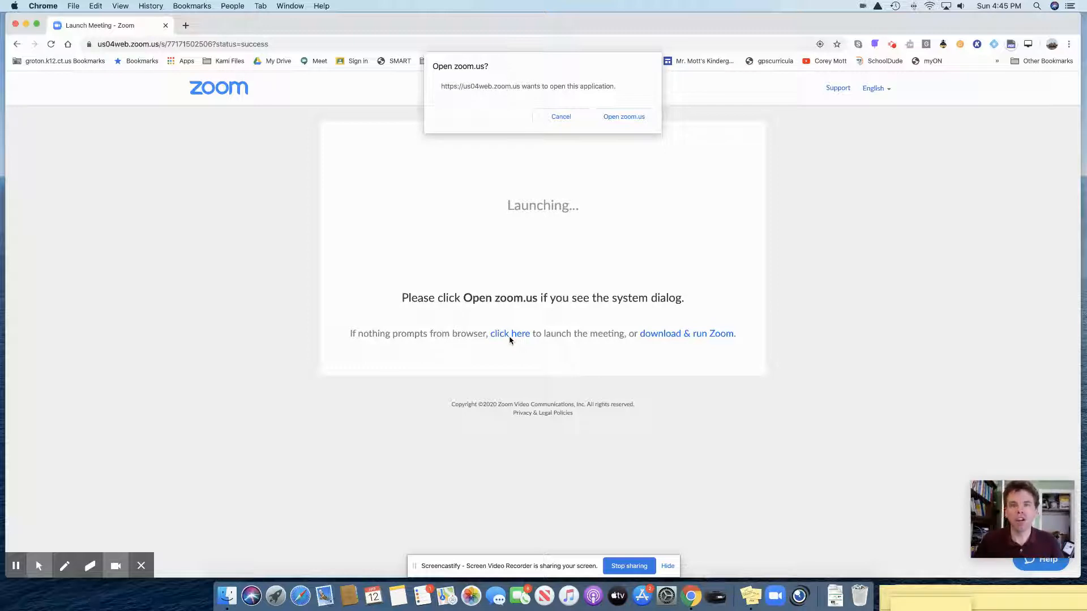
left_click(620, 117)
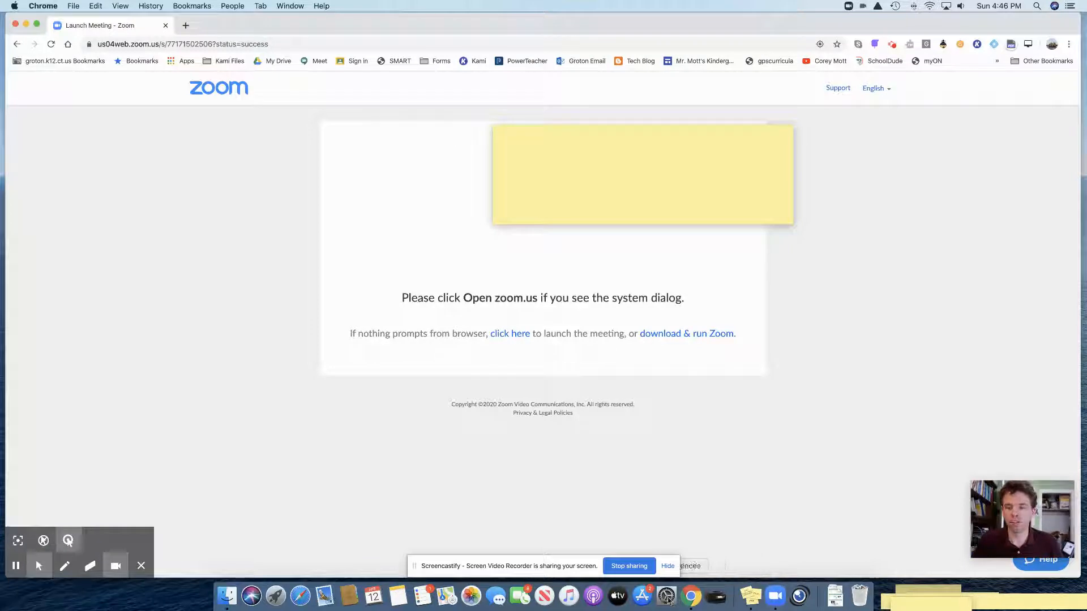
left_click(781, 604)
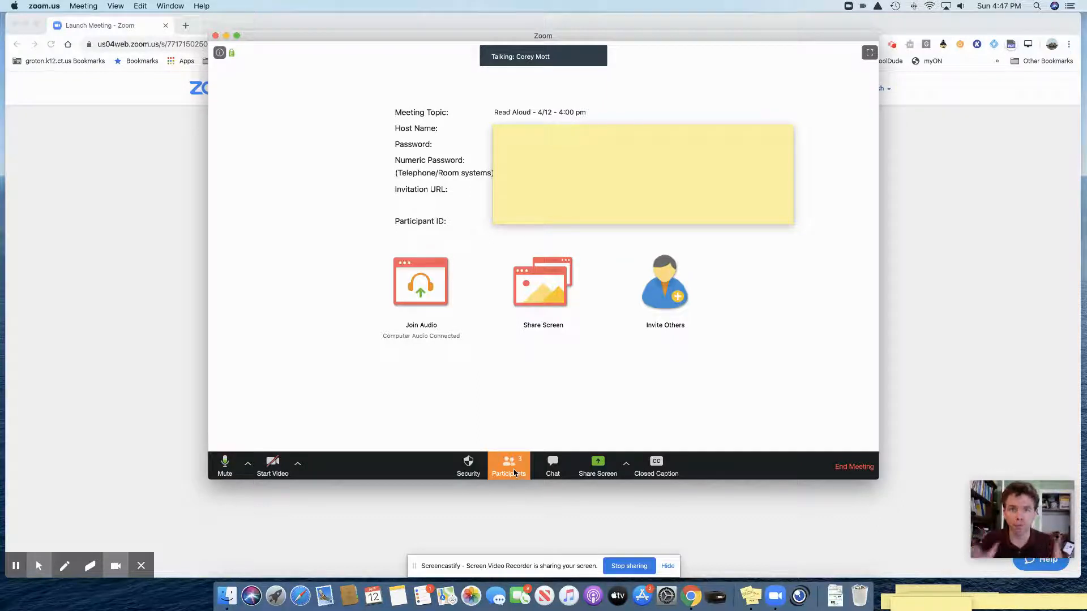
Review the meeting's security options and the group chat's additional options.
left_click(460, 466)
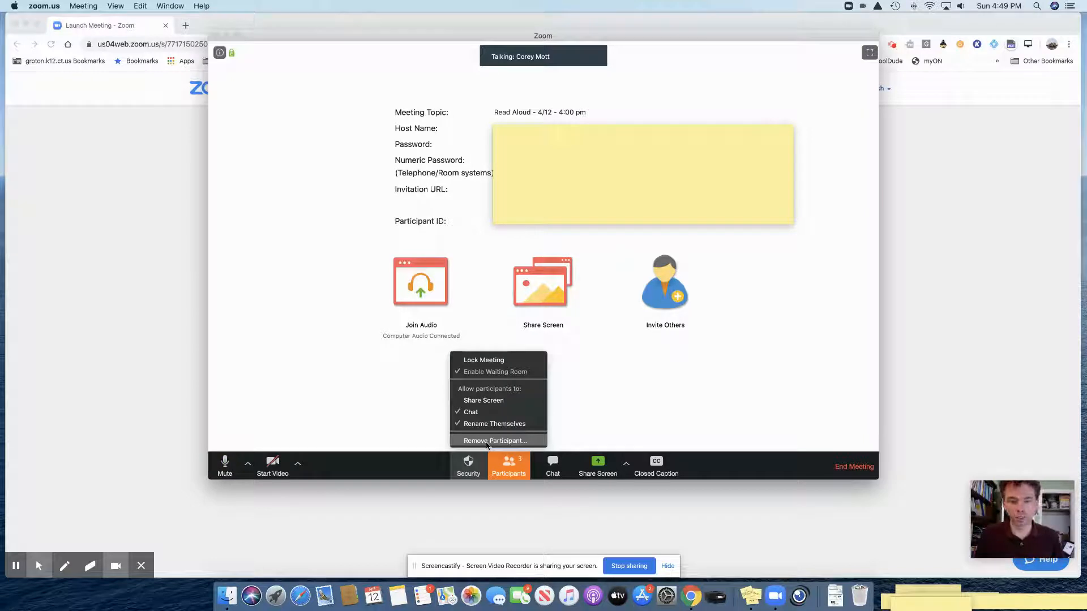
left_click(378, 465)
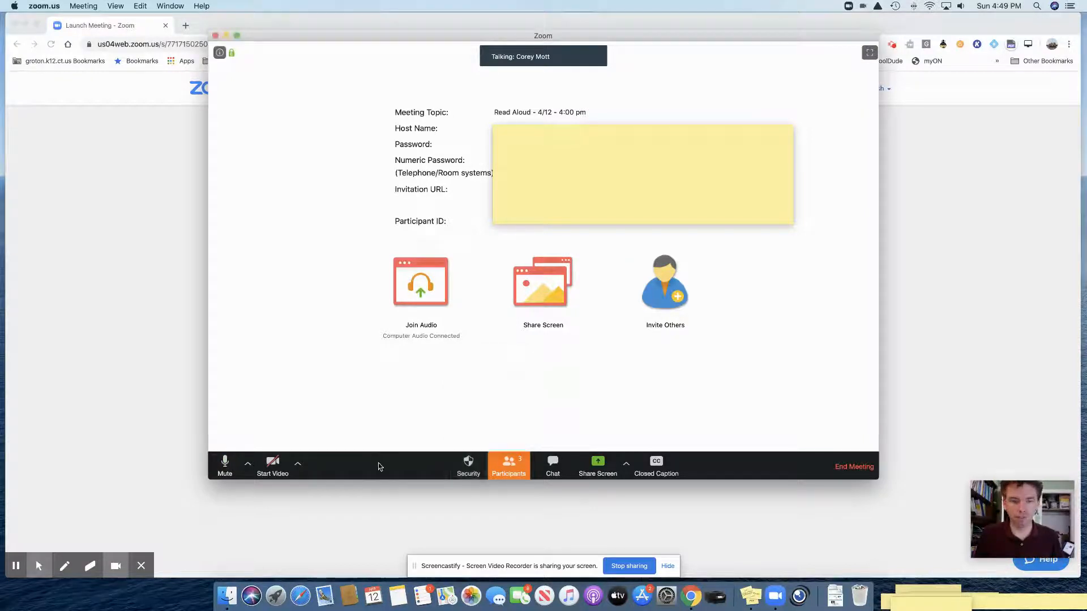
left_click(552, 467)
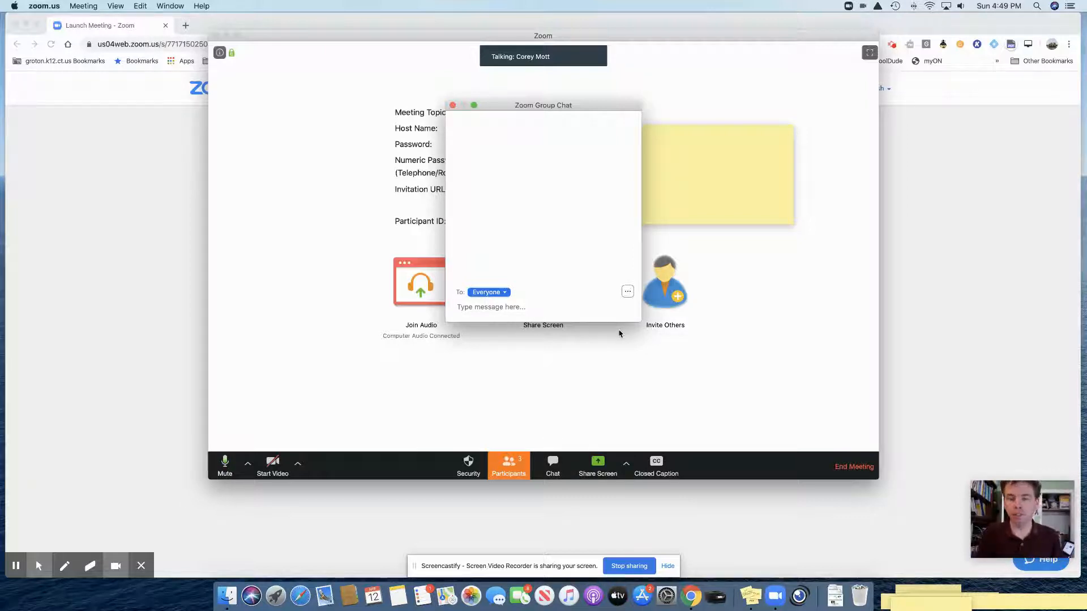
left_click(628, 292)
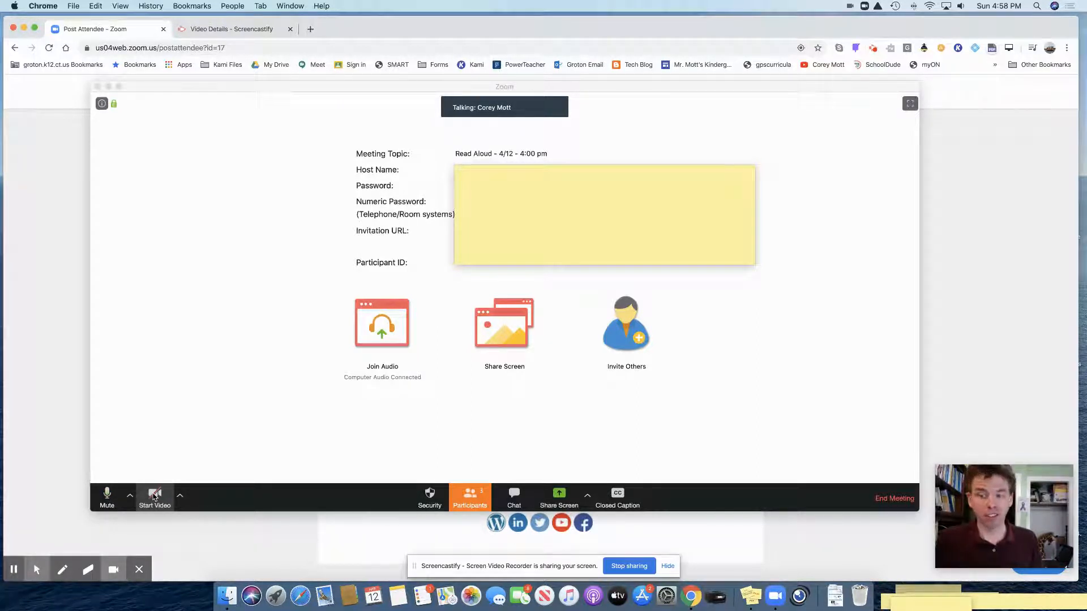
Start the meeting video with the FaceTime HD Camera (Built-in) and move the yellow sticky note off the video image.
left_click(179, 498)
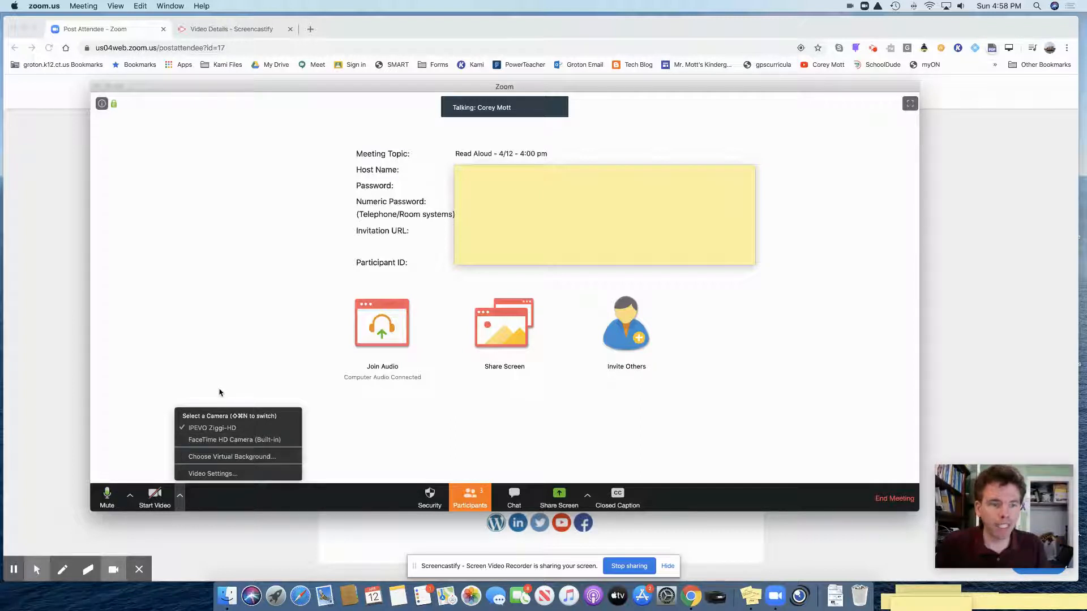
left_click(226, 441)
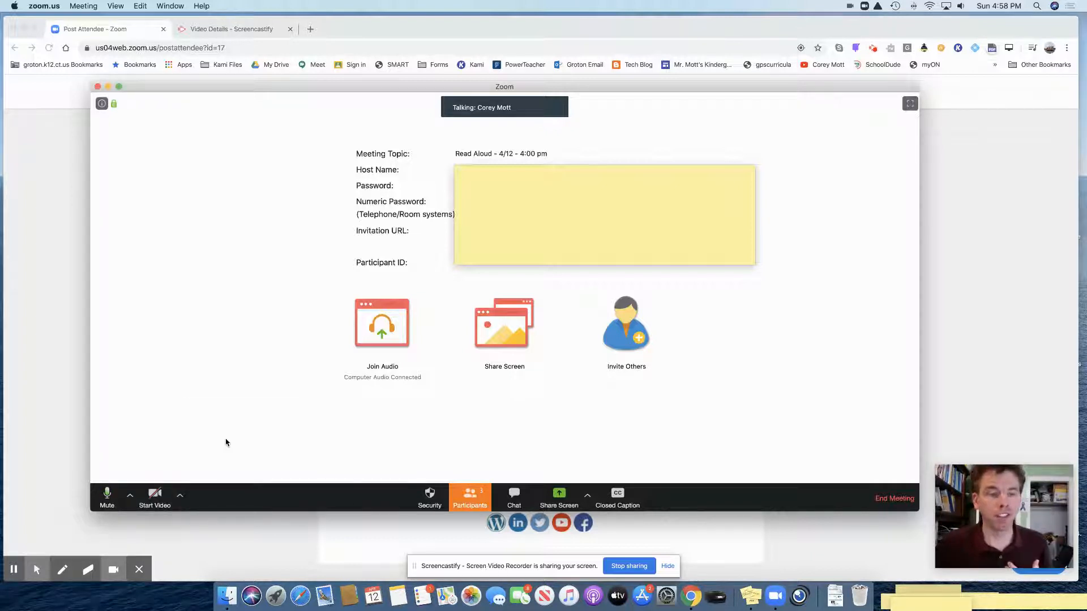
left_click(161, 498)
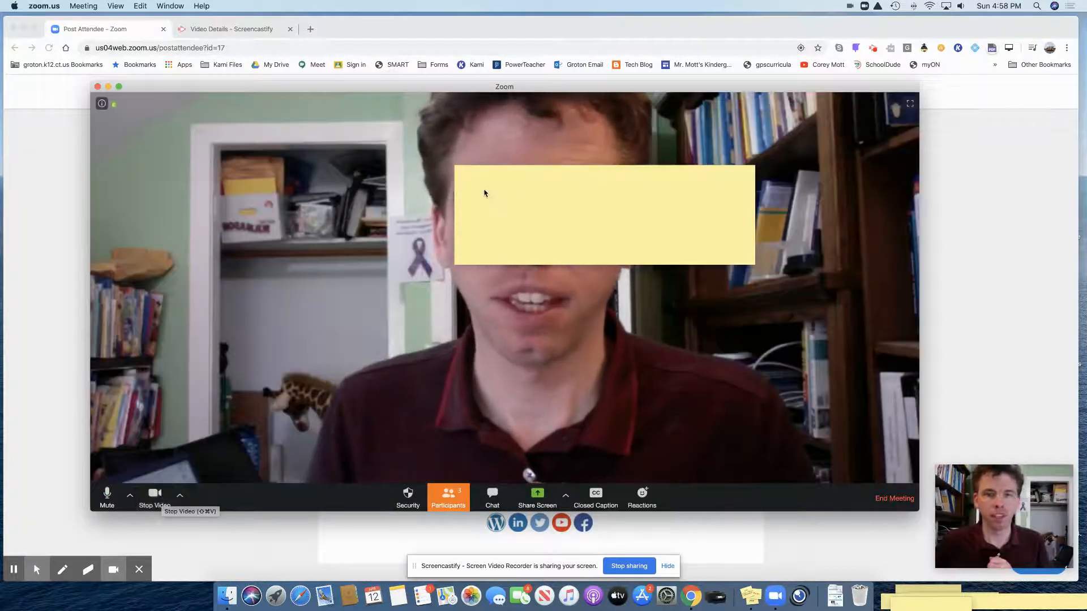
left_click(472, 175)
left_click_drag(471, 174, 897, 598)
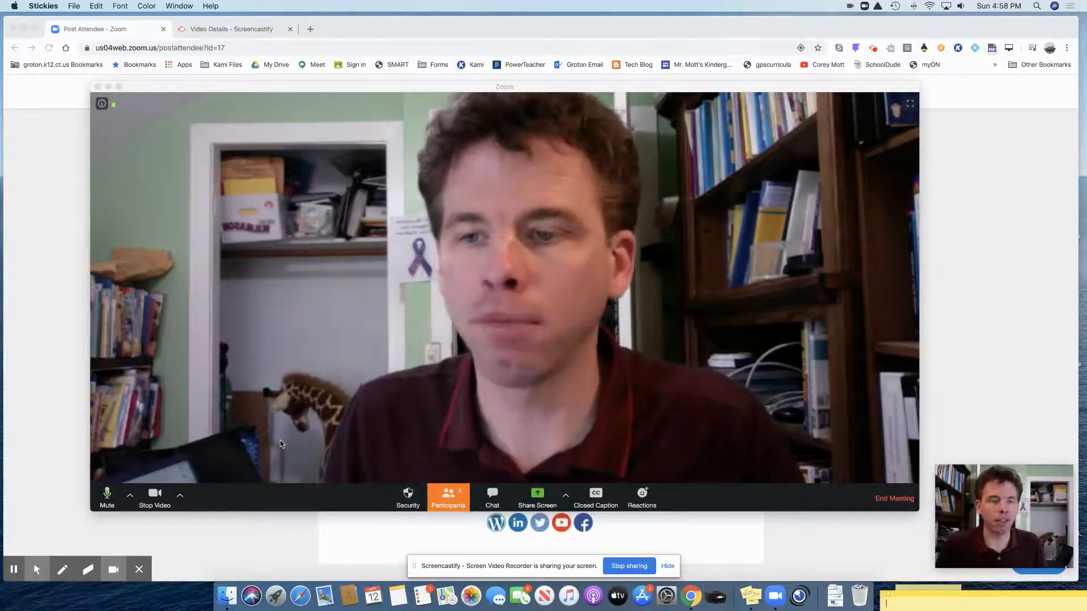
Switch the video source to the IPEVO Ziggi-HD document camera and back to the FaceTime HD Camera (Built-in).
left_click(181, 505)
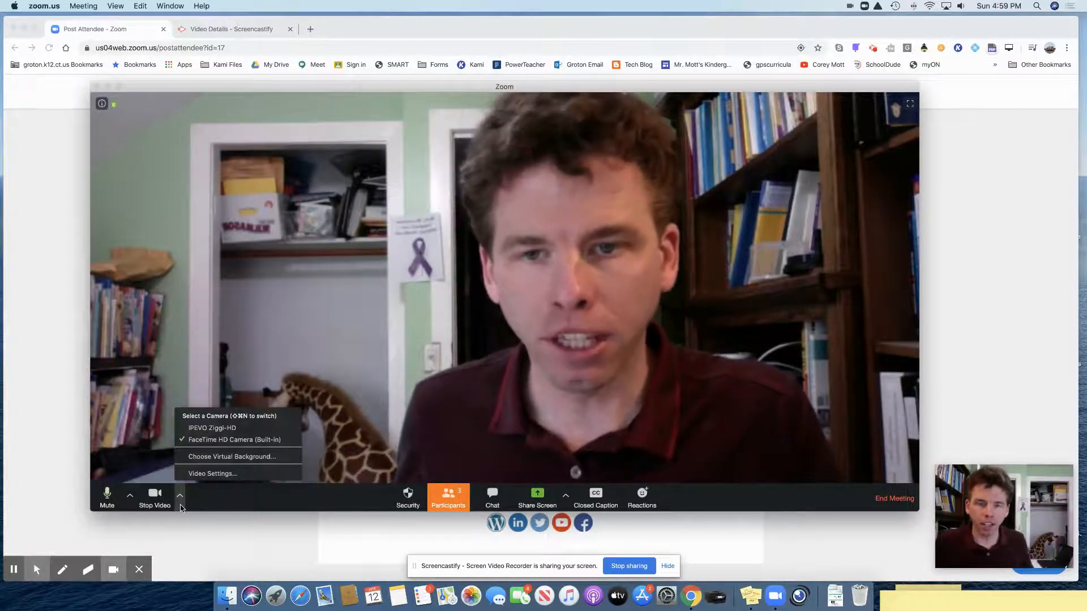
left_click(237, 430)
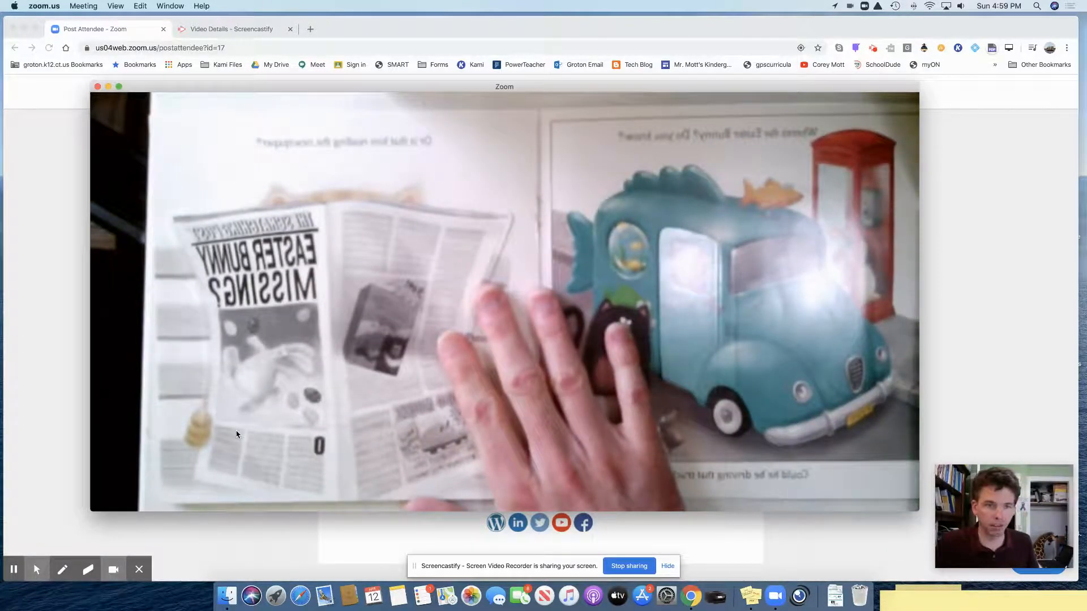
left_click(177, 497)
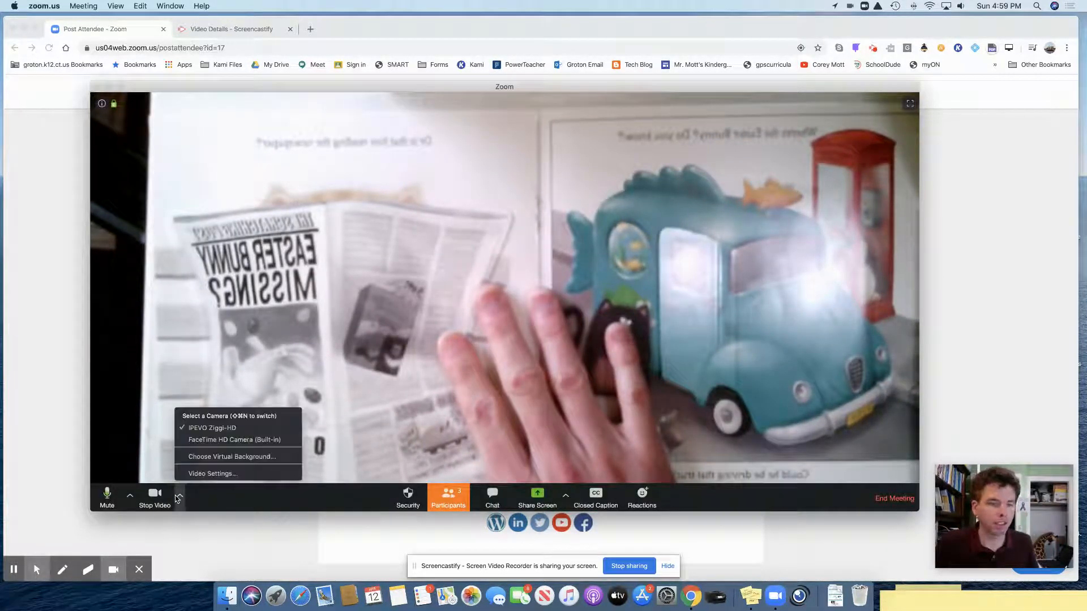
left_click(214, 440)
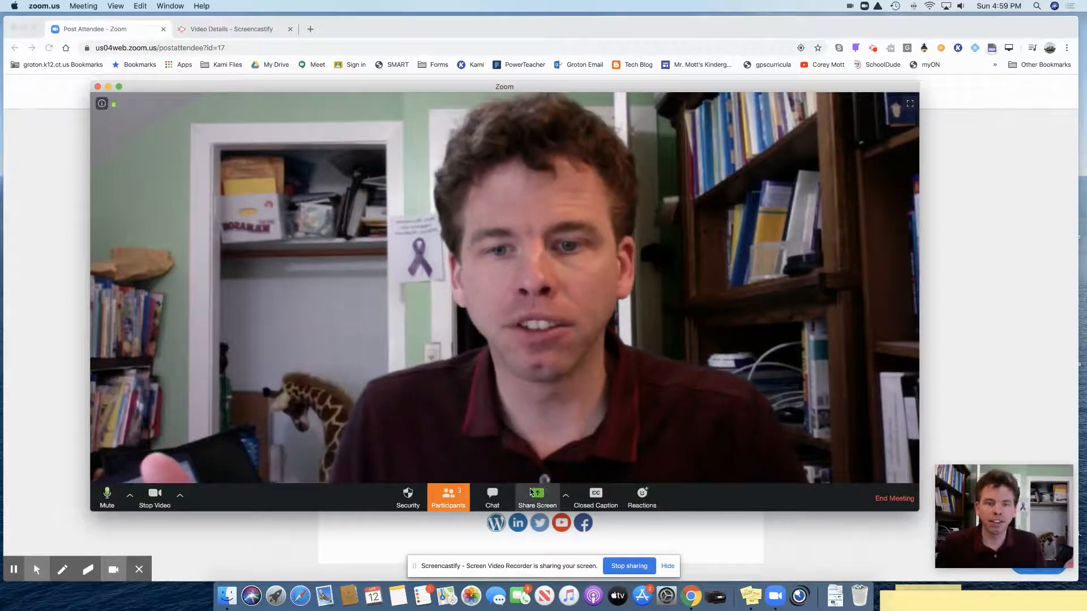
Show the participants list and admit both people from the waiting room to the meeting.
left_click(447, 498)
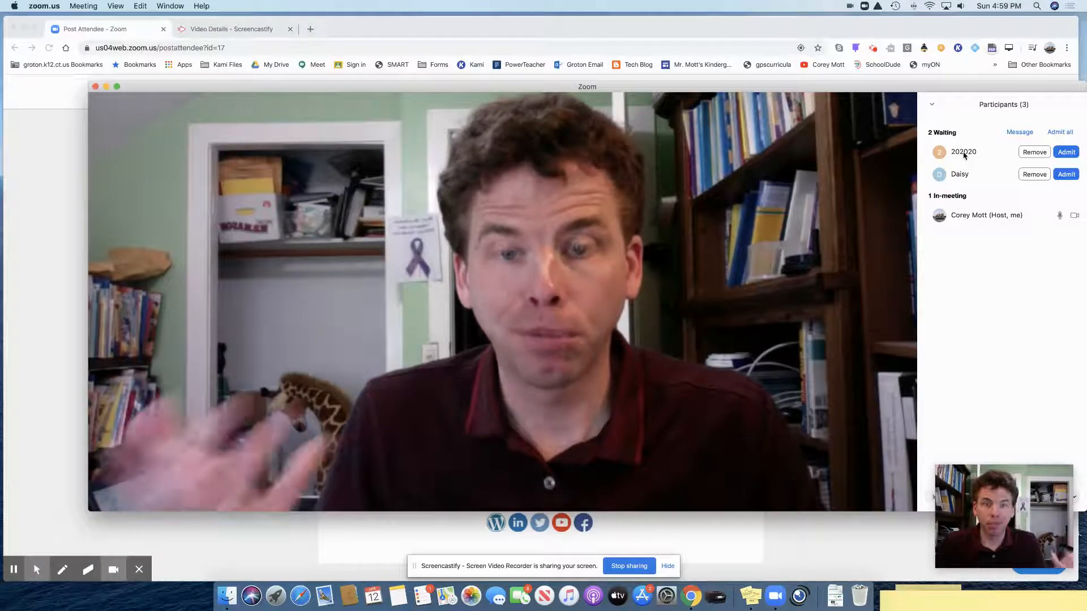
left_click(1066, 152)
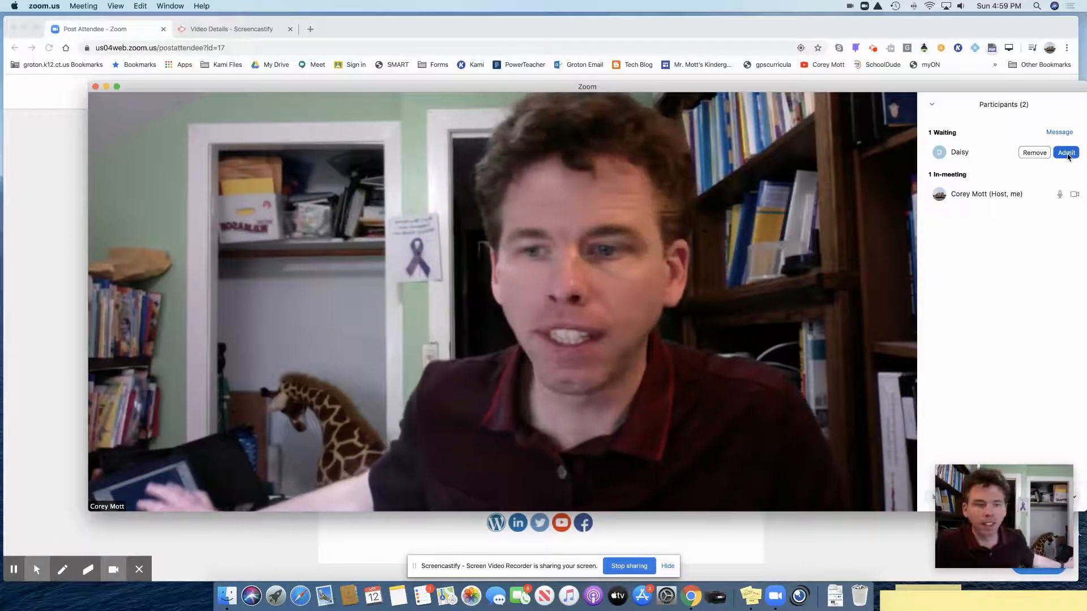
left_click(1068, 156)
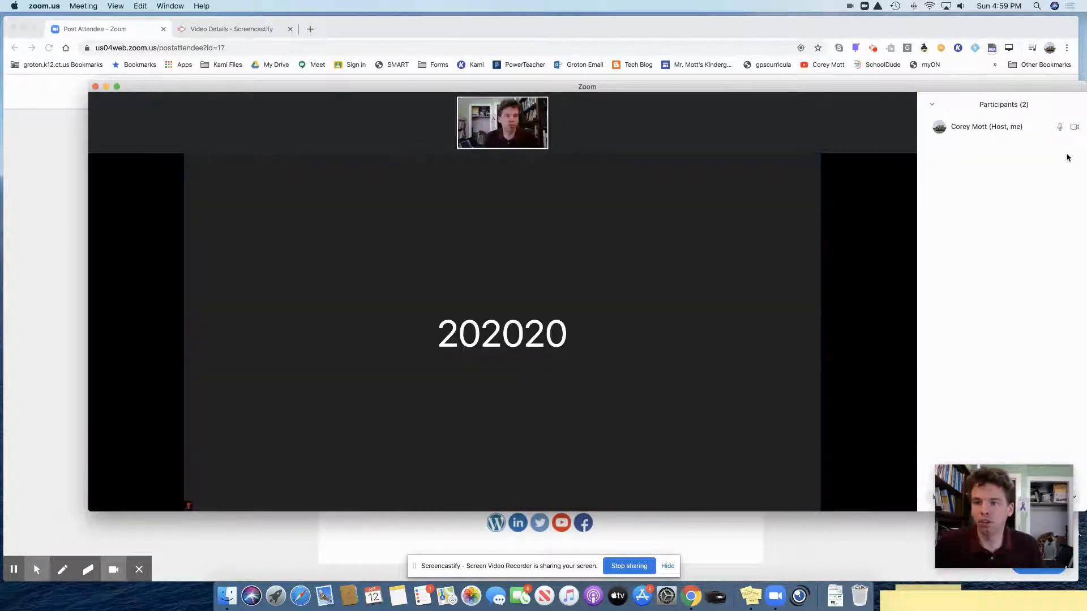
mouse_move(1067, 157)
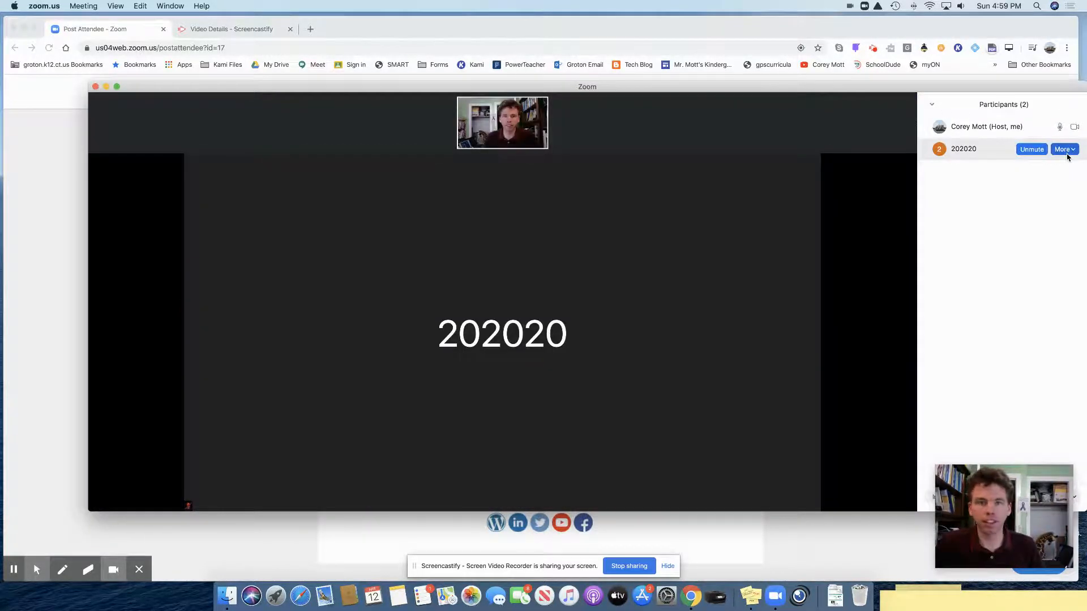
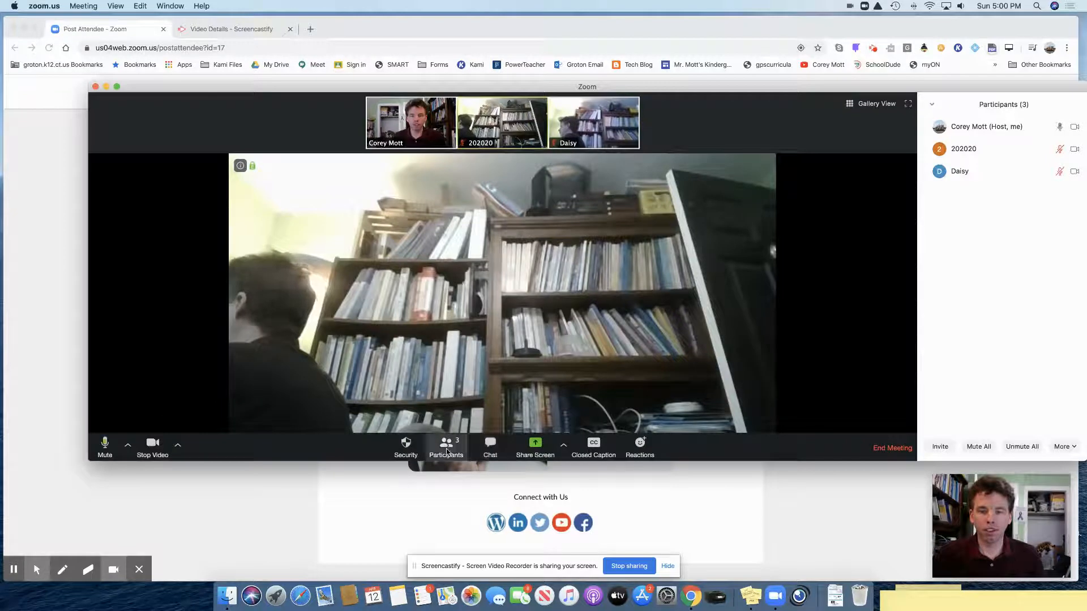
Pin the host's own video as the main picture, keeping the participants list open.
left_click(446, 452)
left_click(445, 453)
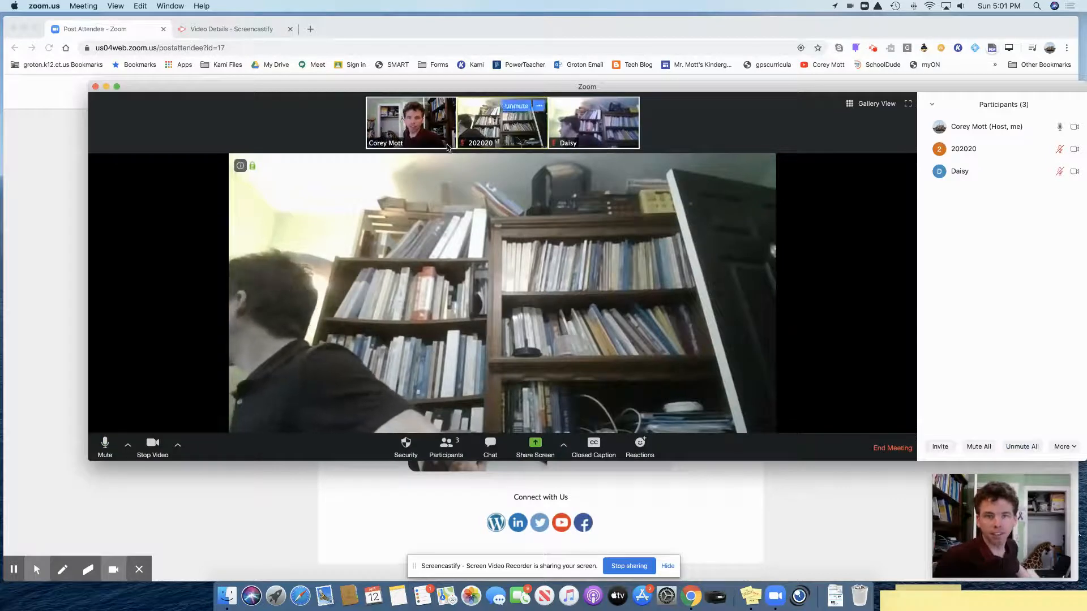
right_click(419, 144)
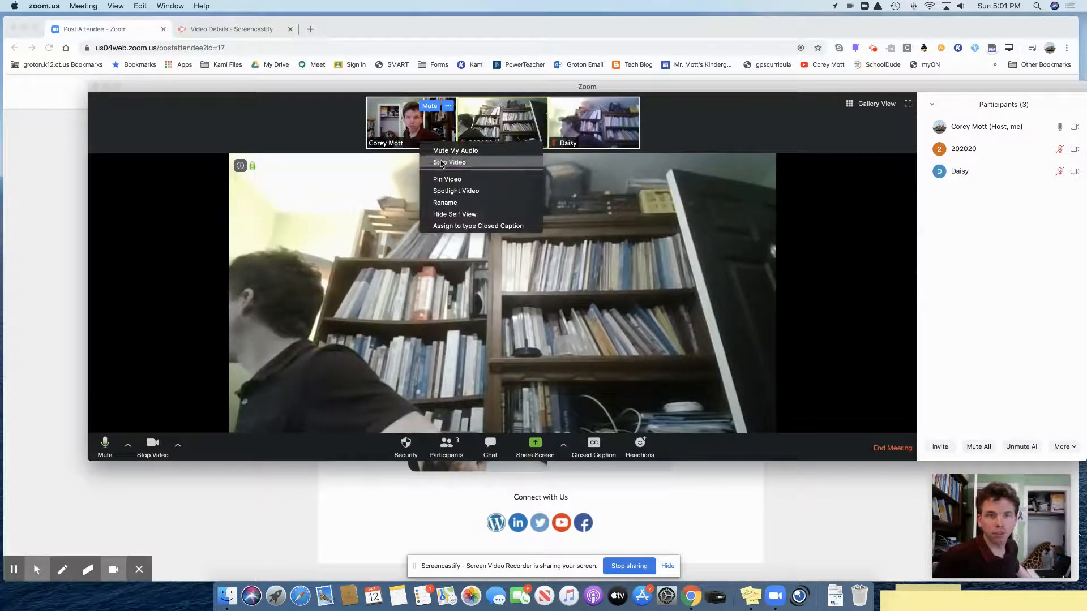
left_click(444, 178)
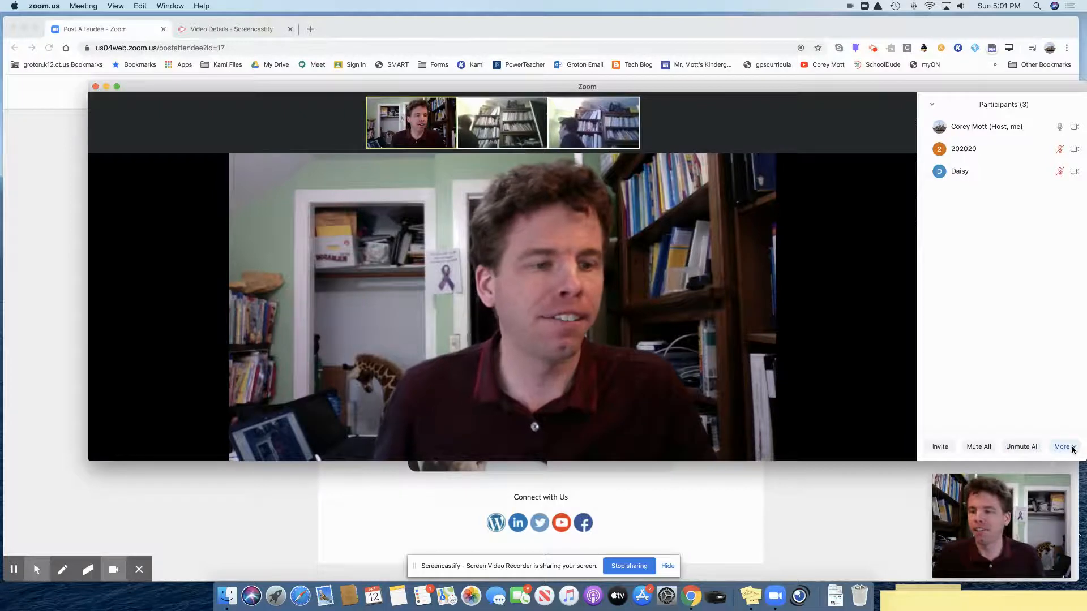
Examine the meeting-wide participant options for muting, unmuting, renaming and locking.
left_click(1072, 449)
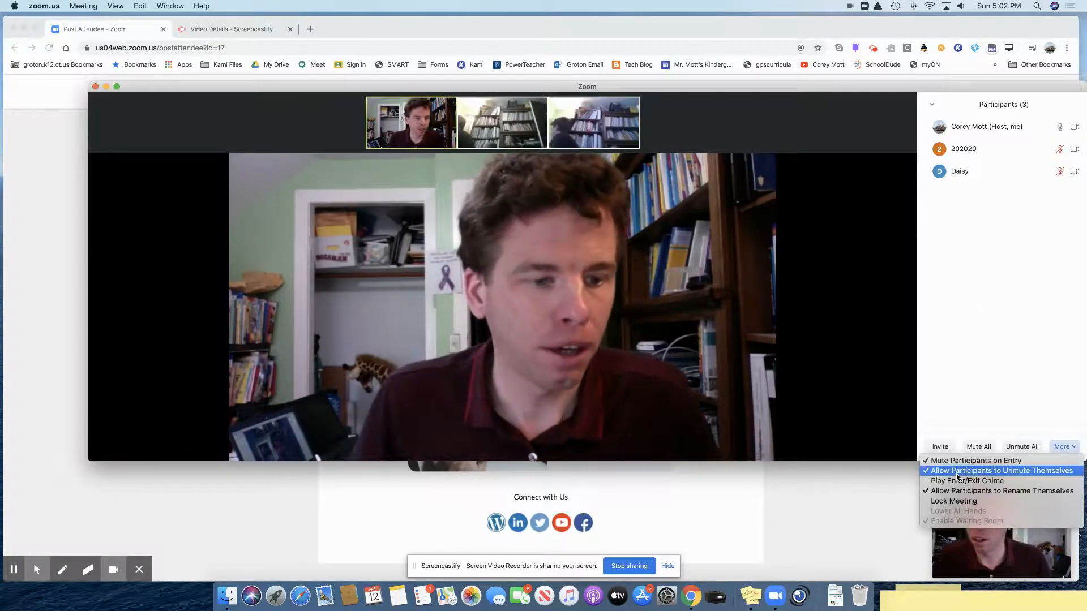
left_click(960, 401)
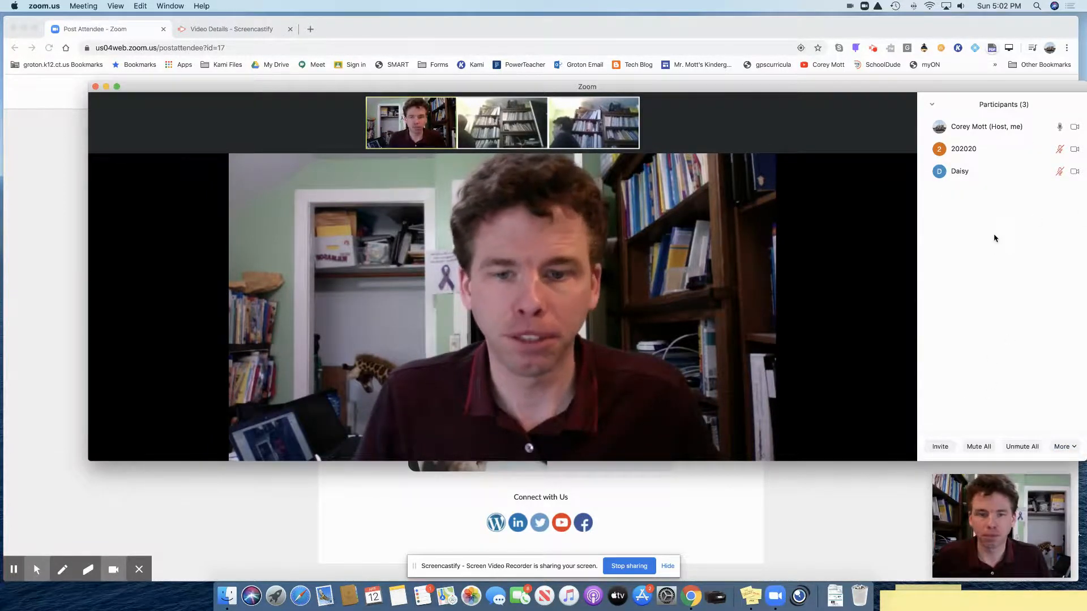
Alternate the meeting layout between gallery and speaker views, ending in Gallery View.
mouse_move(804, 349)
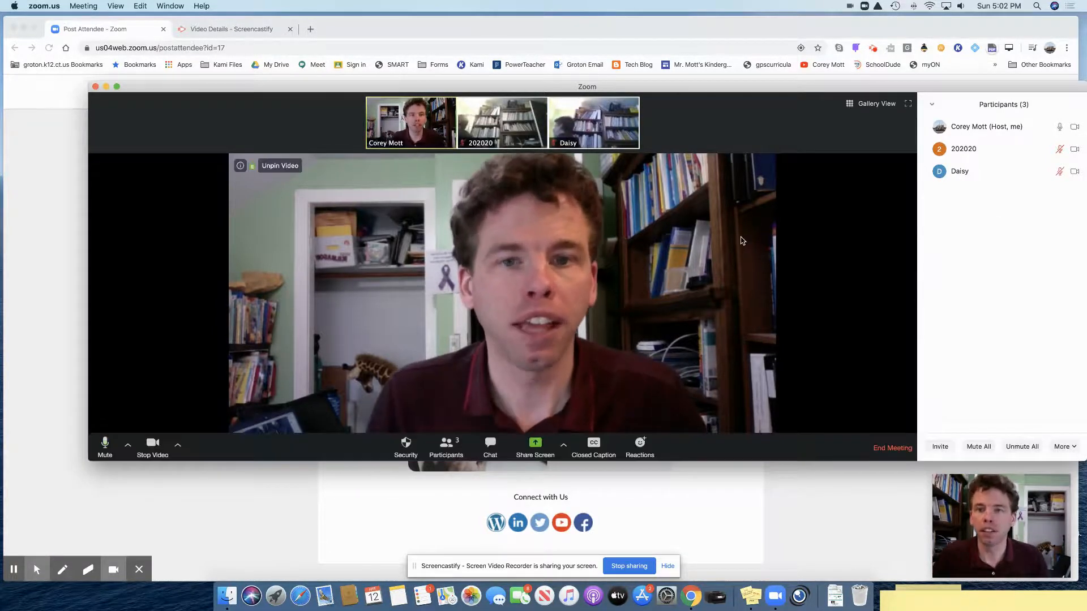
left_click(870, 104)
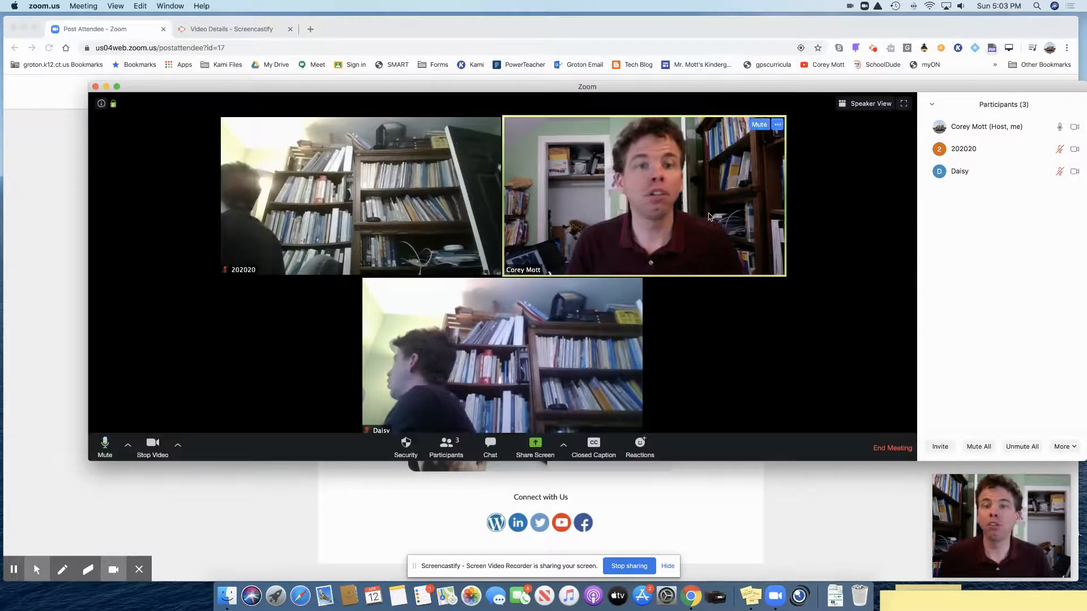
left_click(857, 108)
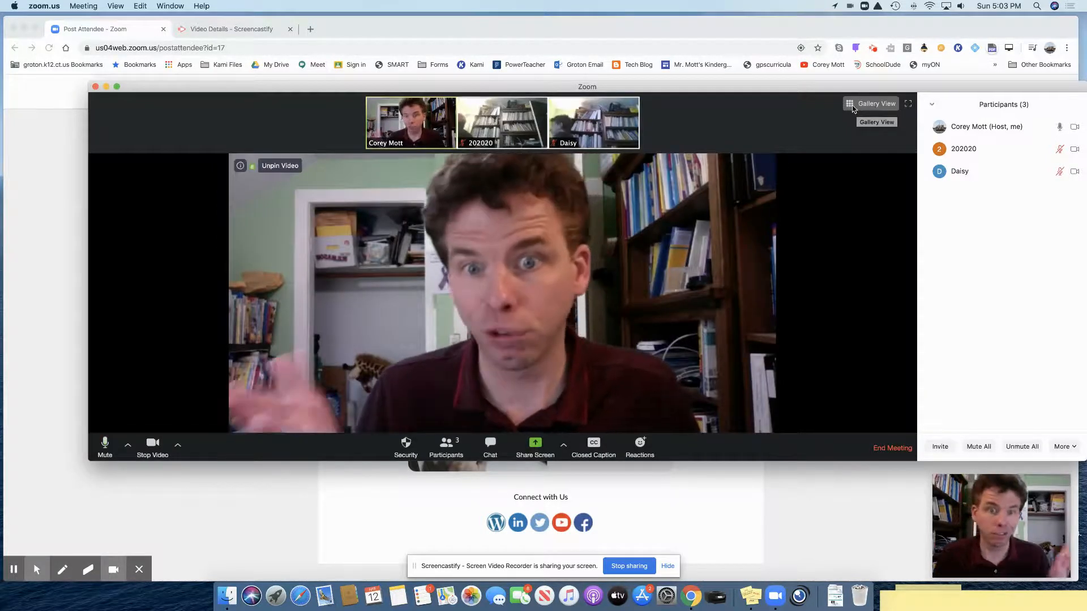
left_click(853, 107)
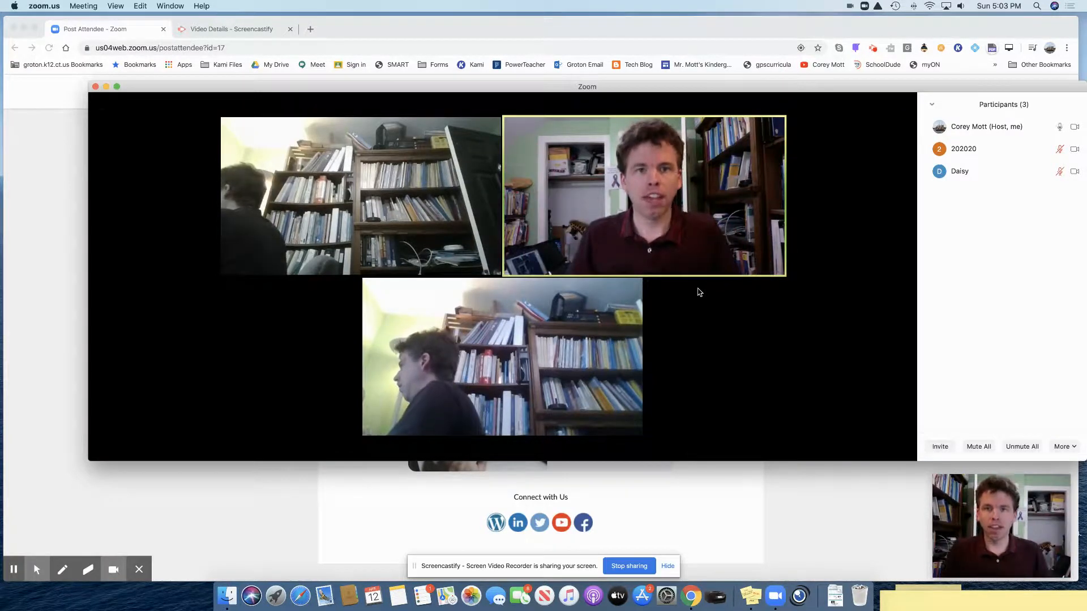
left_click(850, 108)
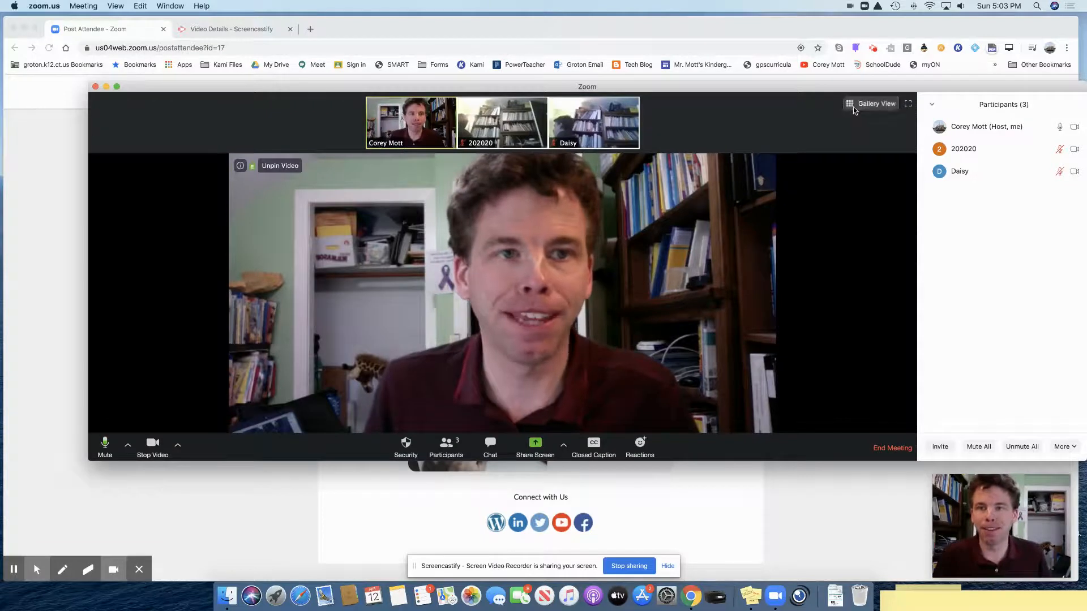
left_click(853, 106)
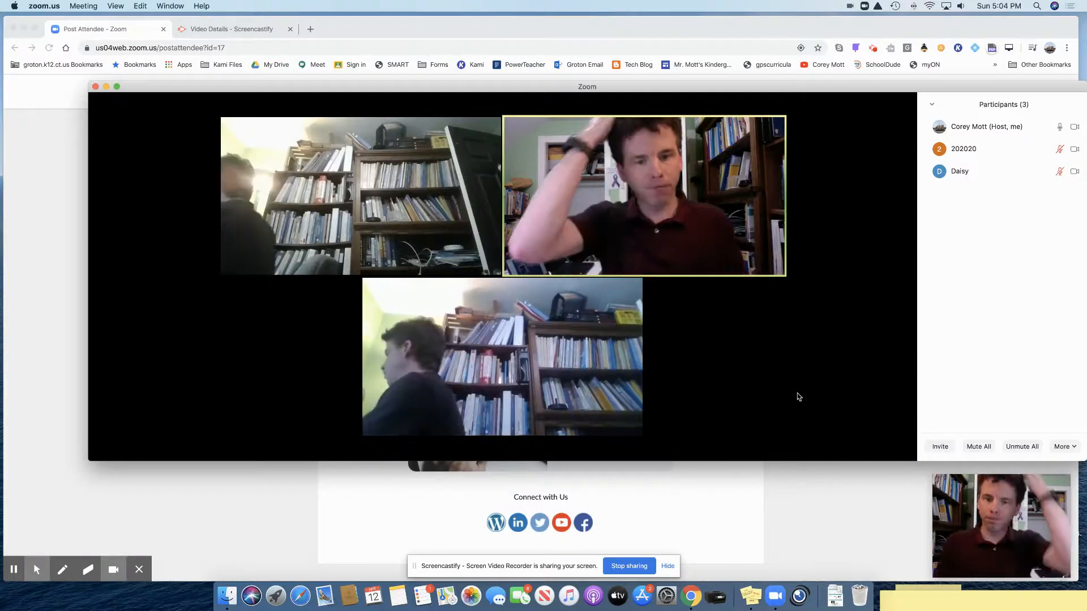
Review the screen sharing permissions and the basic and advanced share sources, and close the selection without sharing.
mouse_move(816, 357)
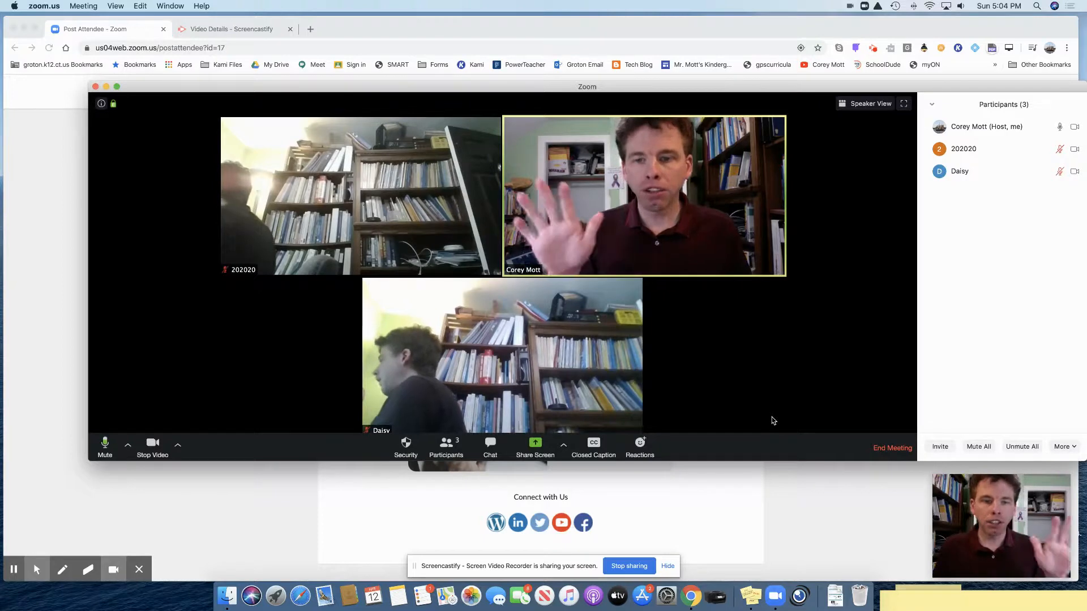
left_click(562, 448)
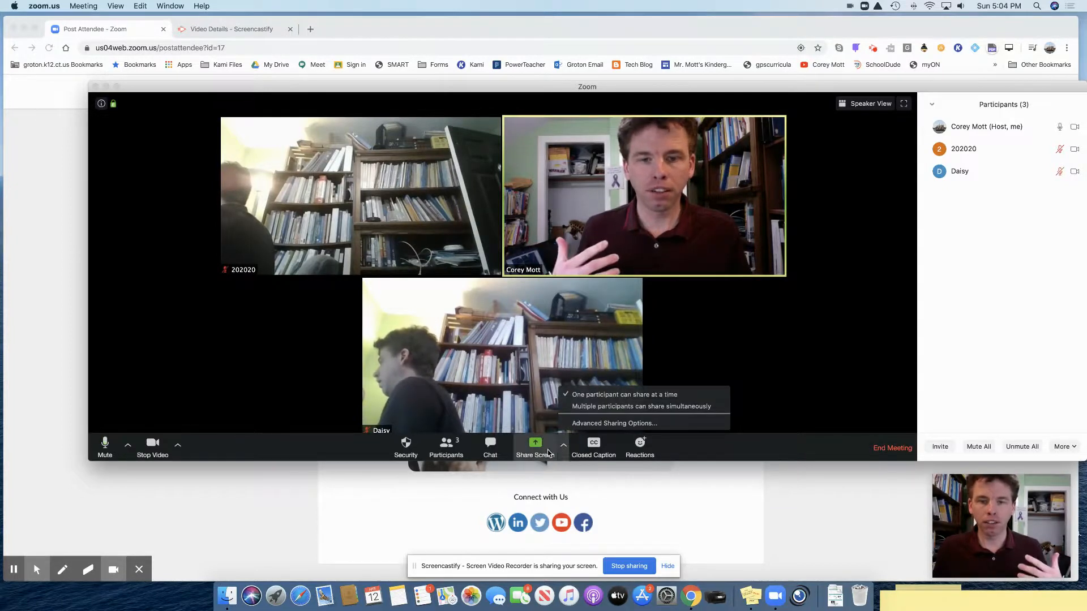
left_click(548, 453)
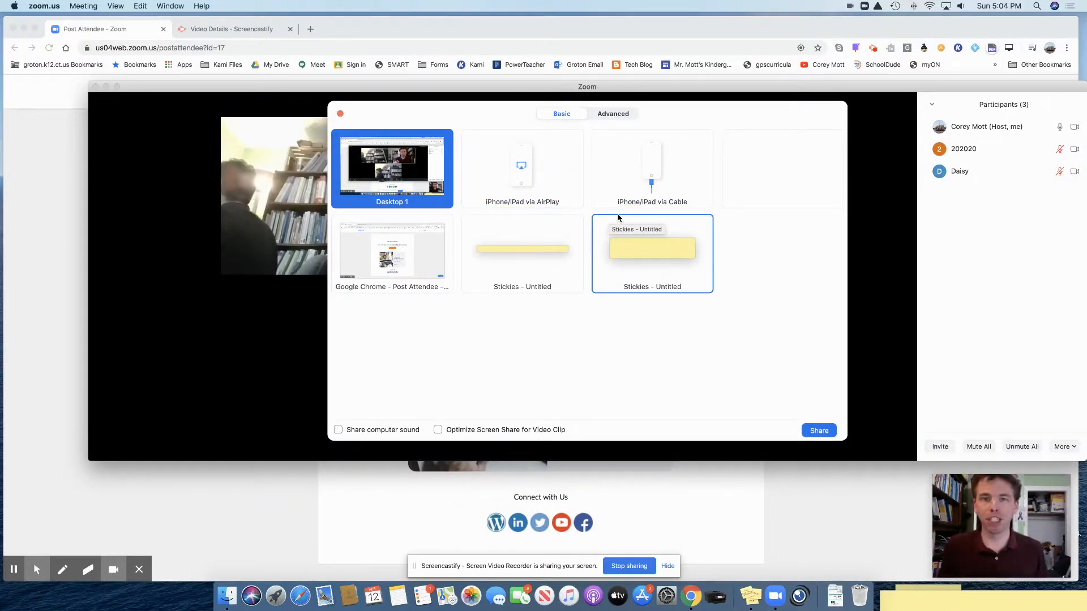
left_click(616, 114)
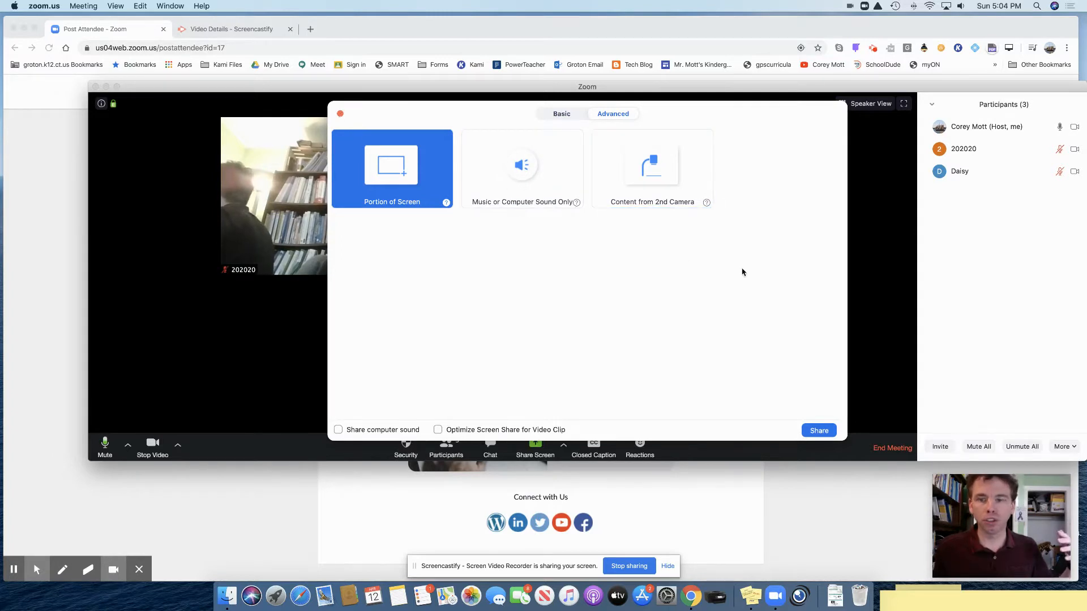
left_click(341, 114)
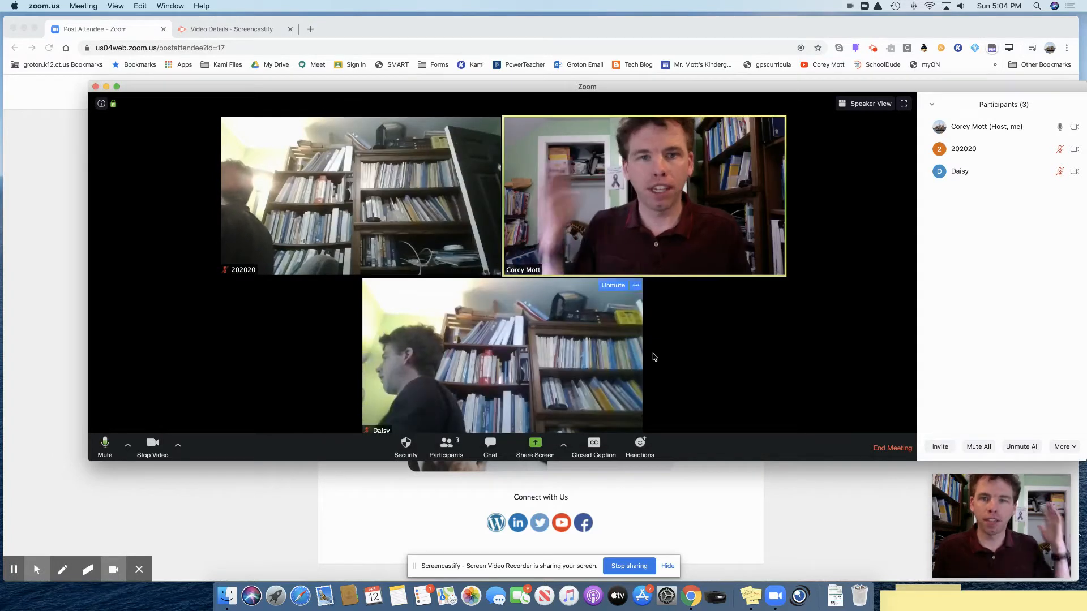